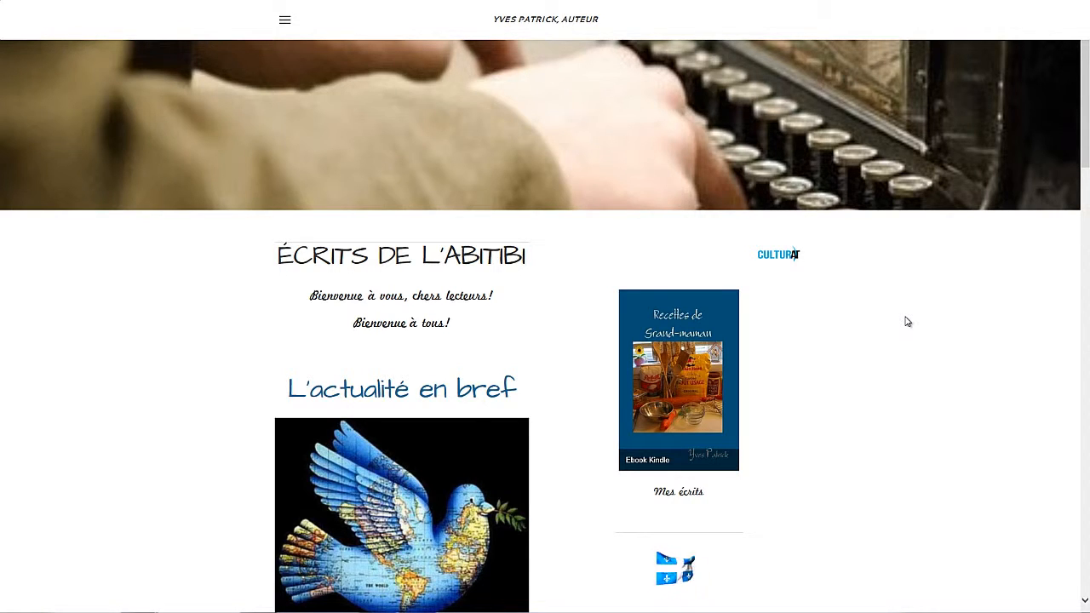
Minimize the browser window and switch to the Recettes de l'Abitibi Word document in Microsoft Word
{"action": "mouse_move", "coordinate": [1078, 8]}
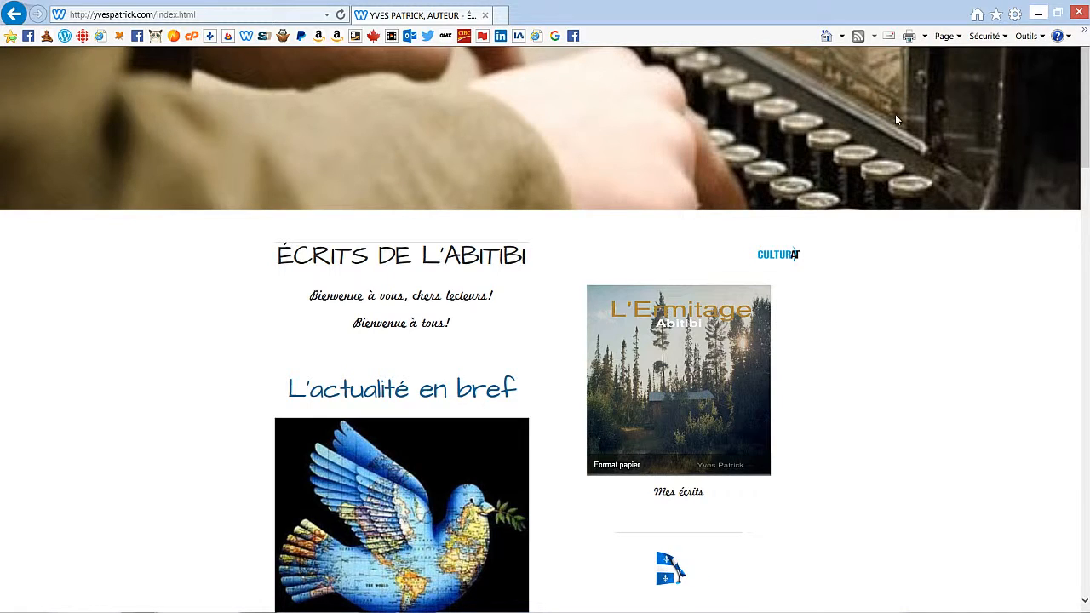
{"action": "left_click", "coordinate": [1043, 14]}
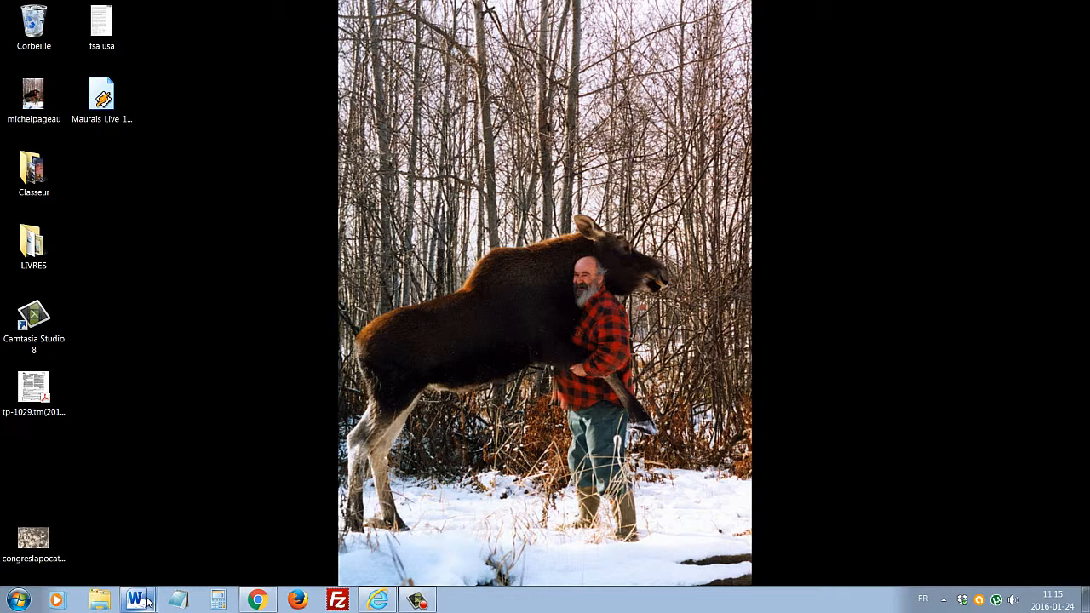
{"action": "mouse_move", "coordinate": [147, 602]}
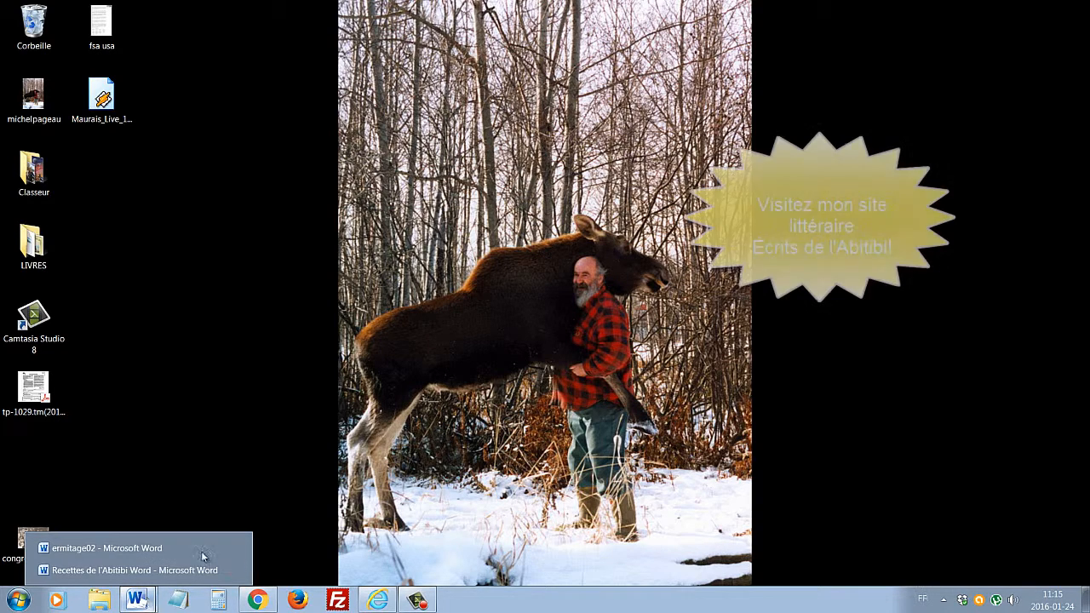
{"action": "left_click", "coordinate": [153, 571]}
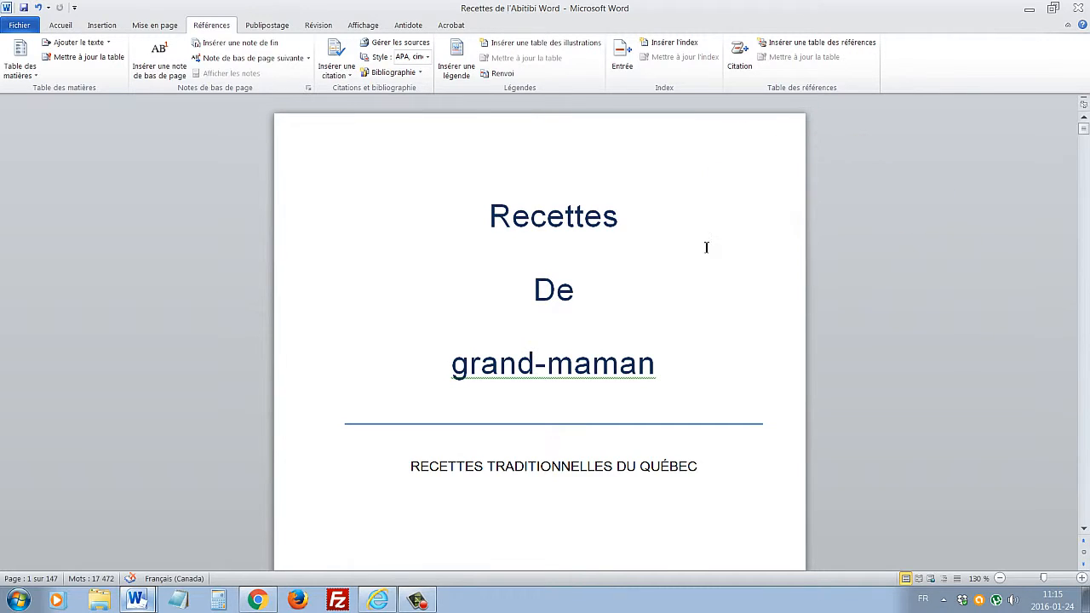
Change the title page's second line to lowercase "de"
{"action": "left_click", "coordinate": [557, 294]}
{"action": "key", "text": "BackSpace"}
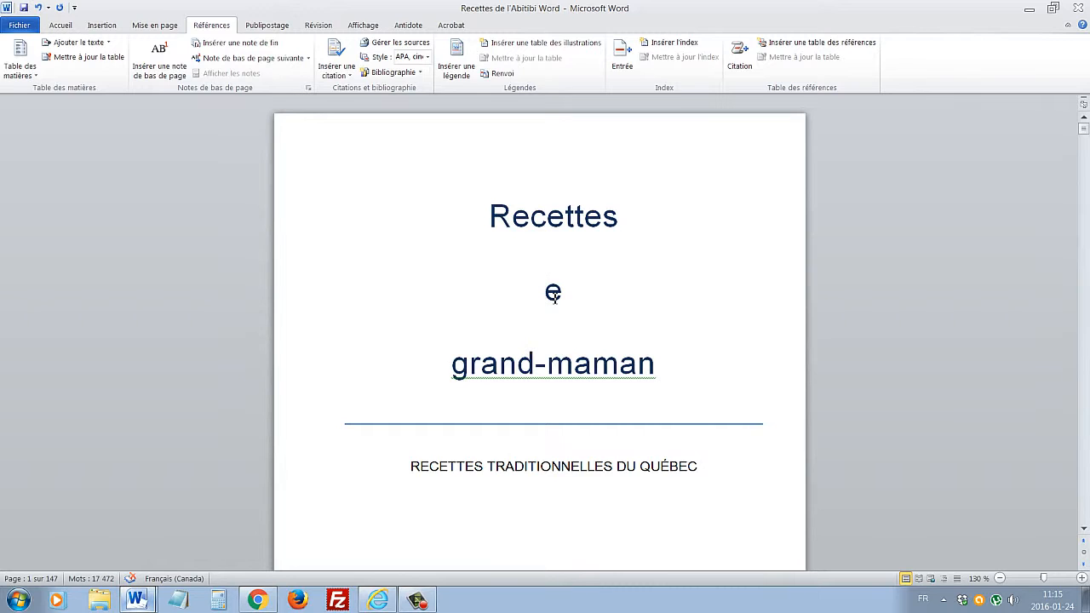
{"action": "type", "text": "d"}
{"action": "left_click", "coordinate": [656, 371]}
Look through the recipe book from the title page to the conversion tables and the blank pages at its end
{"action": "scroll", "coordinate": [652, 380], "scroll_direction": "down", "scroll_amount": 10}
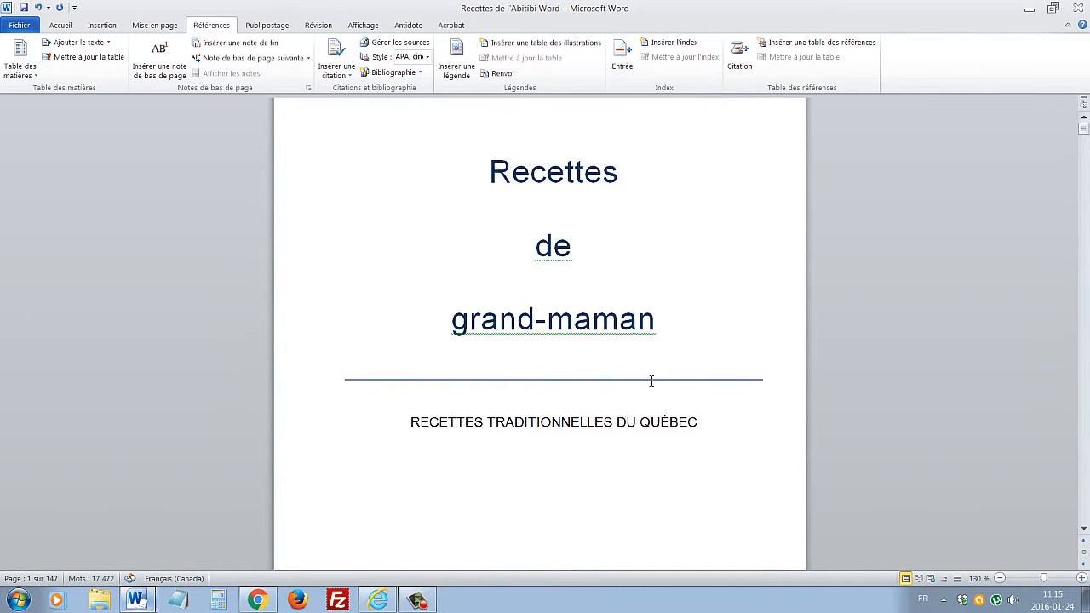
{"action": "scroll", "coordinate": [650, 385], "scroll_direction": "down", "scroll_amount": 15}
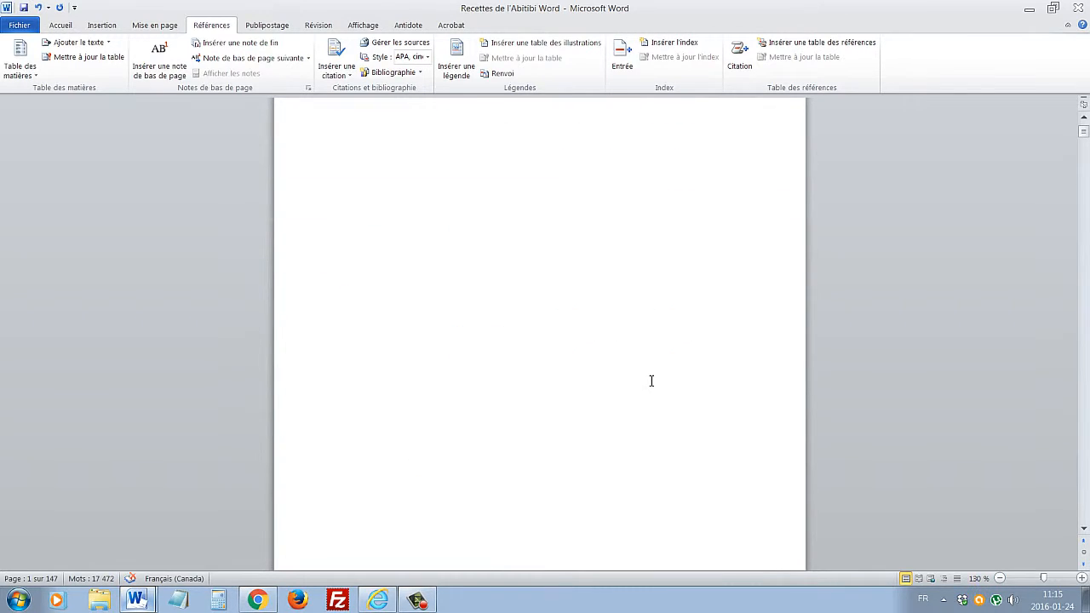
{"action": "scroll", "coordinate": [651, 382], "scroll_direction": "down", "scroll_amount": 15}
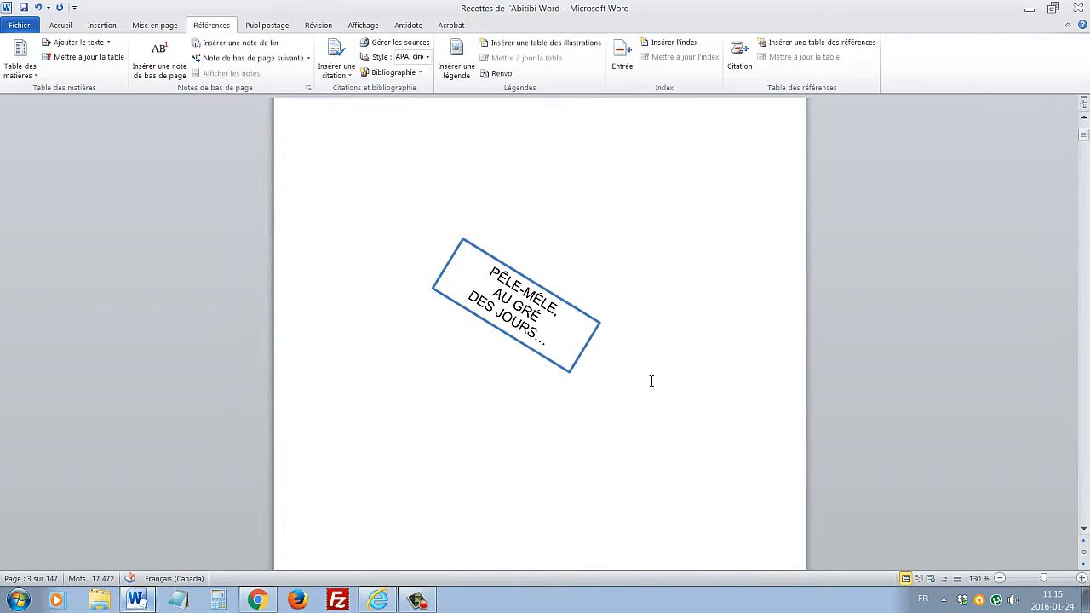
{"action": "scroll", "coordinate": [651, 380], "scroll_direction": "down", "scroll_amount": 5}
{"action": "scroll", "coordinate": [650, 378], "scroll_direction": "up", "scroll_amount": 3}
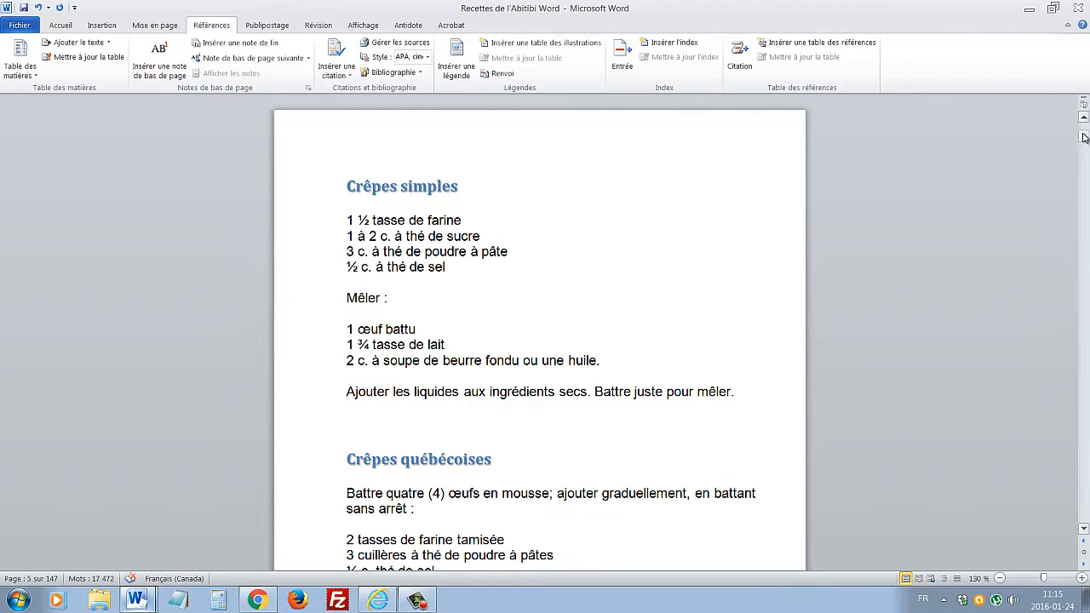
{"action": "left_click_drag", "start_coordinate": [1077, 136], "coordinate": [1060, 534]}
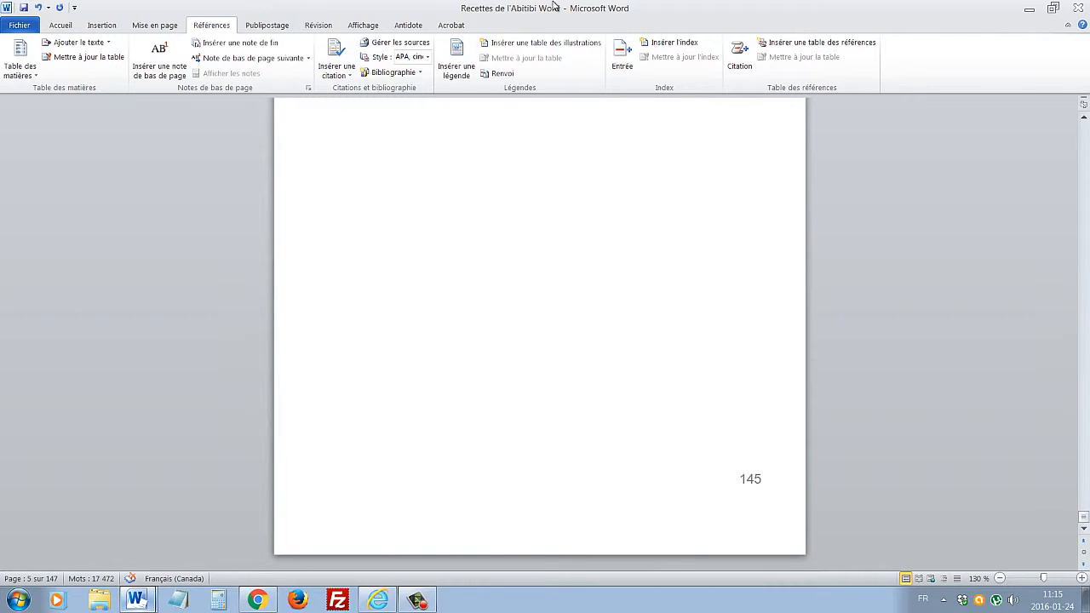
{"action": "left_click", "coordinate": [538, 251]}
{"action": "scroll", "coordinate": [538, 251], "scroll_direction": "up", "scroll_amount": 9}
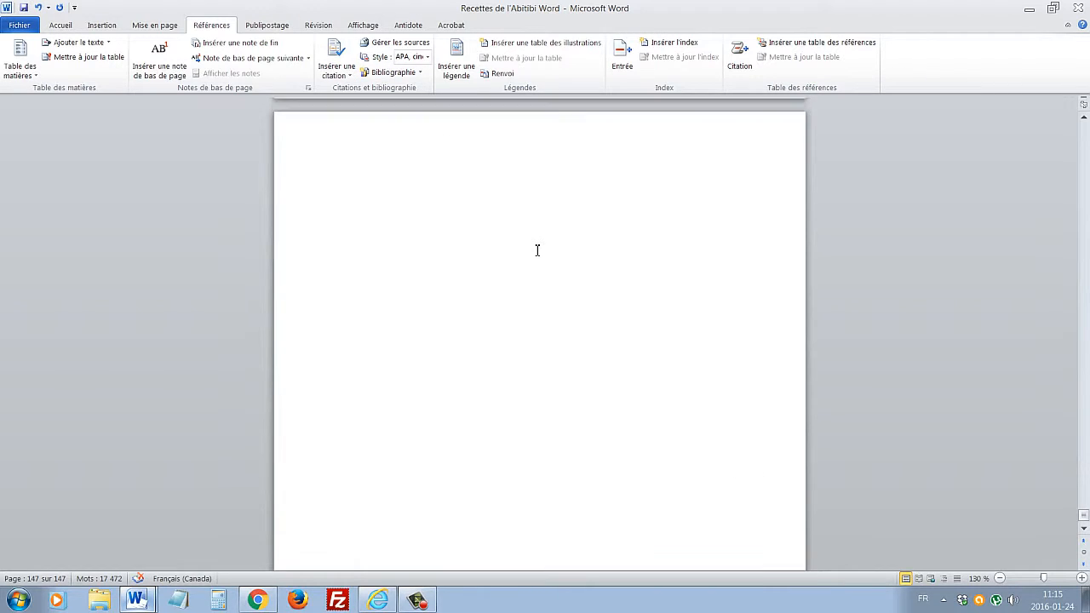
{"action": "scroll", "coordinate": [536, 251], "scroll_direction": "down", "scroll_amount": 5}
{"action": "scroll", "coordinate": [538, 250], "scroll_direction": "up", "scroll_amount": 10}
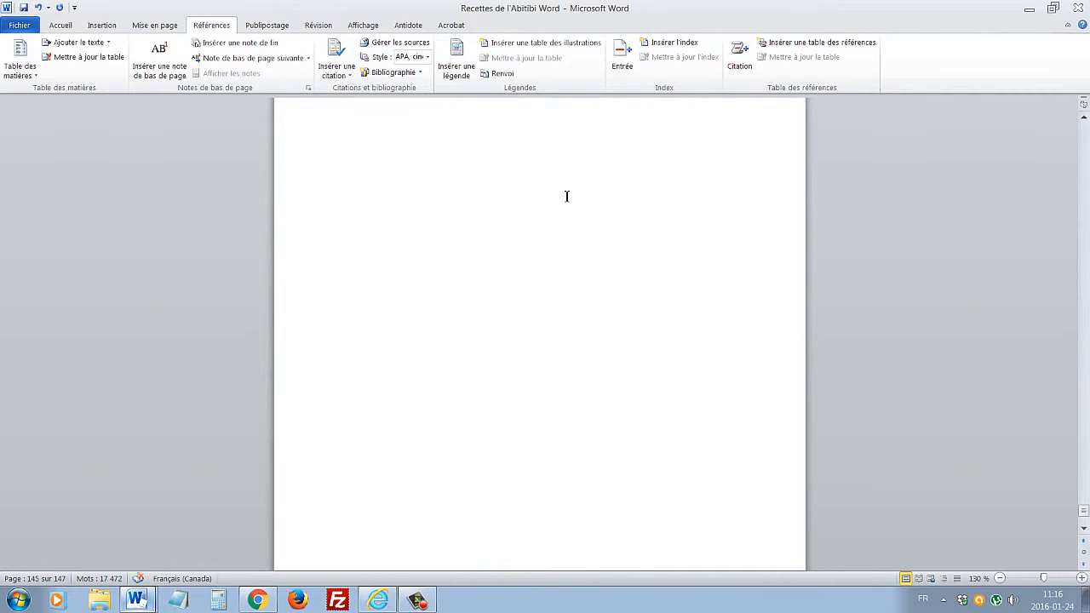
{"action": "scroll", "coordinate": [567, 195], "scroll_direction": "down", "scroll_amount": 5}
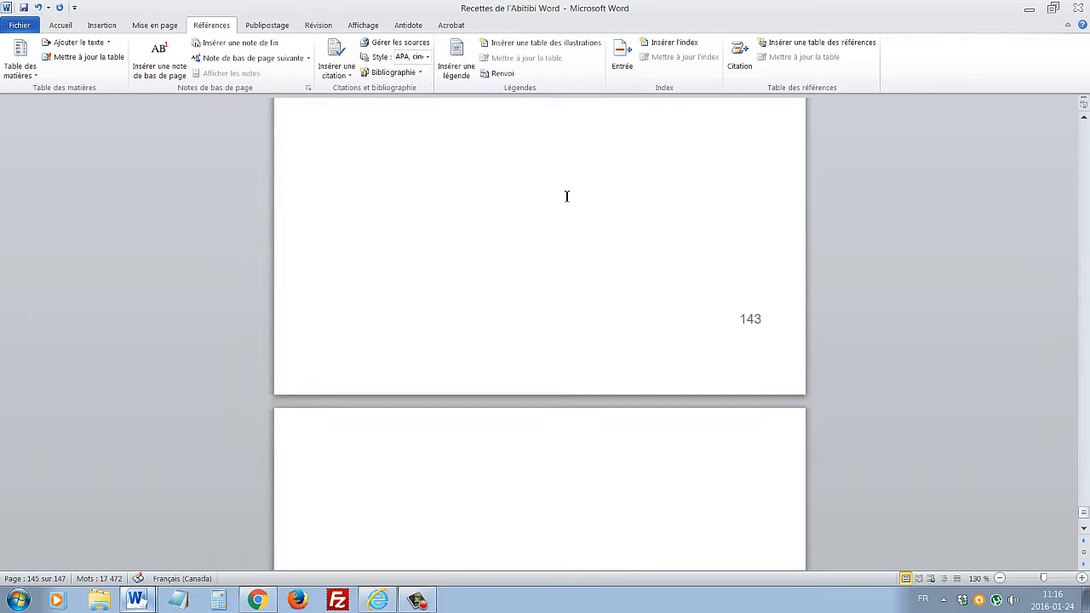
{"action": "scroll", "coordinate": [567, 196], "scroll_direction": "down", "scroll_amount": 20}
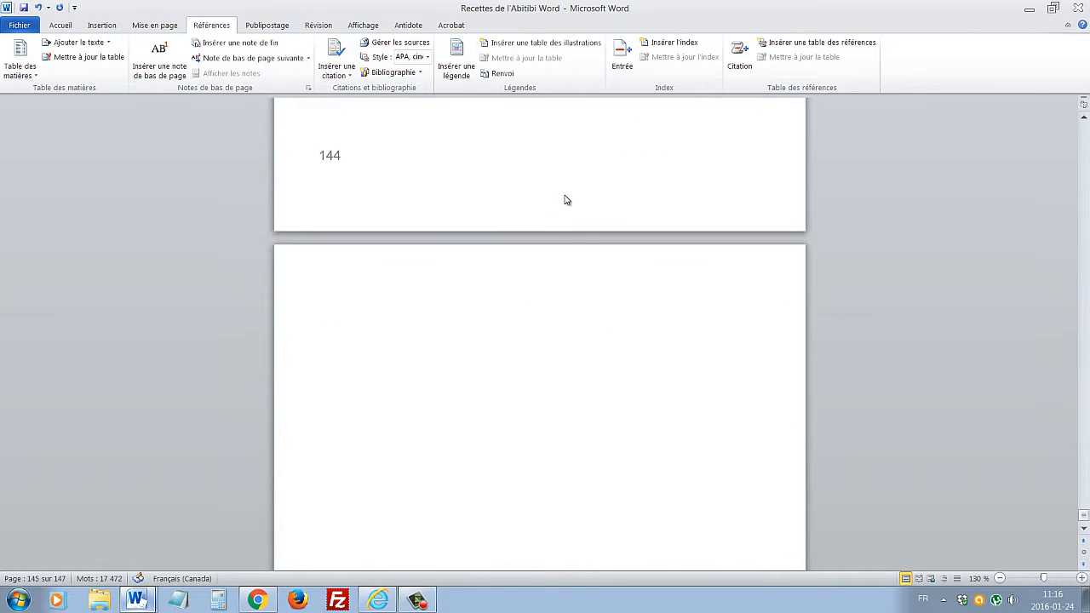
{"action": "scroll", "coordinate": [566, 199], "scroll_direction": "down", "scroll_amount": 15}
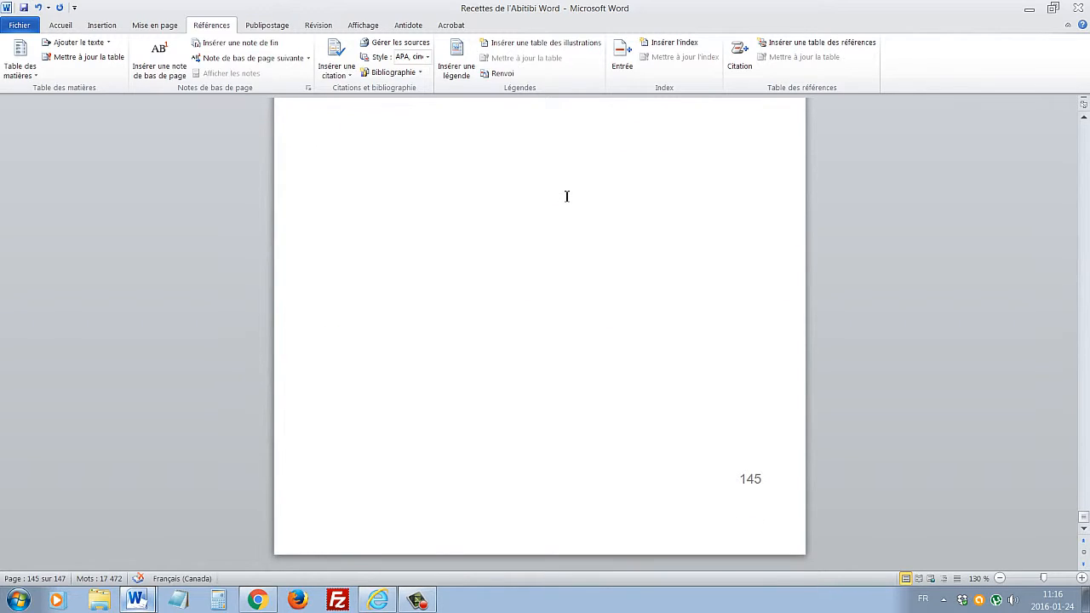
{"action": "scroll", "coordinate": [566, 196], "scroll_direction": "down", "scroll_amount": 20}
{"action": "scroll", "coordinate": [567, 196], "scroll_direction": "up", "scroll_amount": 10}
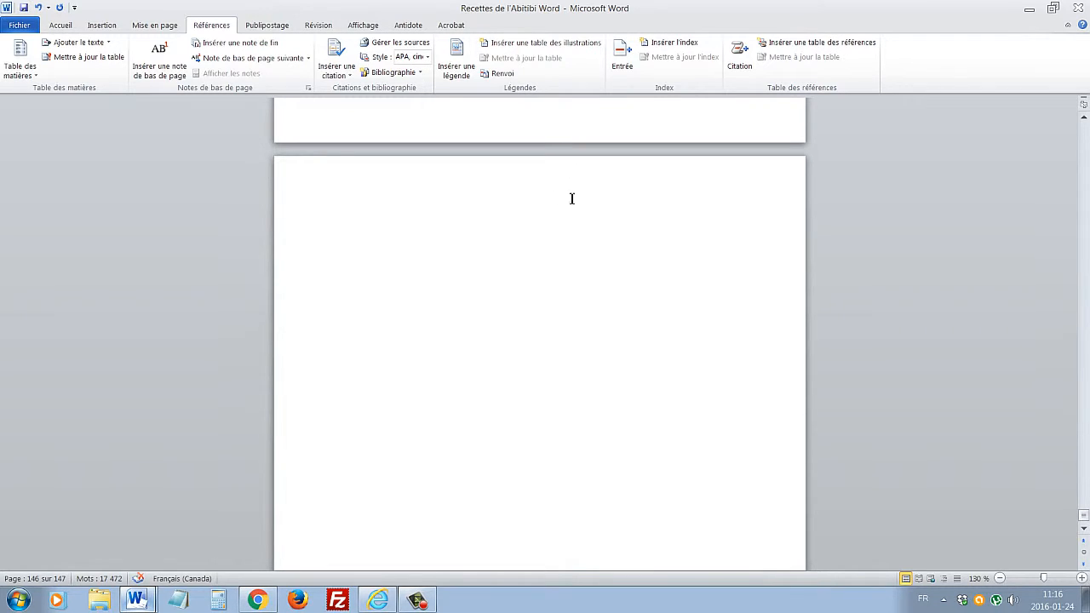
{"action": "scroll", "coordinate": [575, 194], "scroll_direction": "up", "scroll_amount": 5}
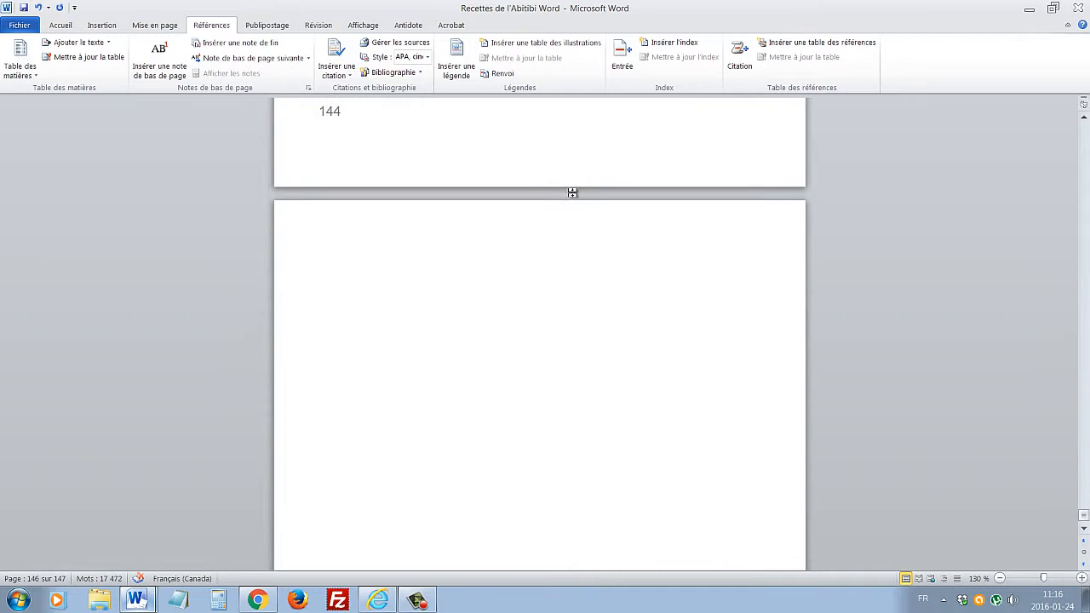
{"action": "scroll", "coordinate": [575, 194], "scroll_direction": "up", "scroll_amount": 5}
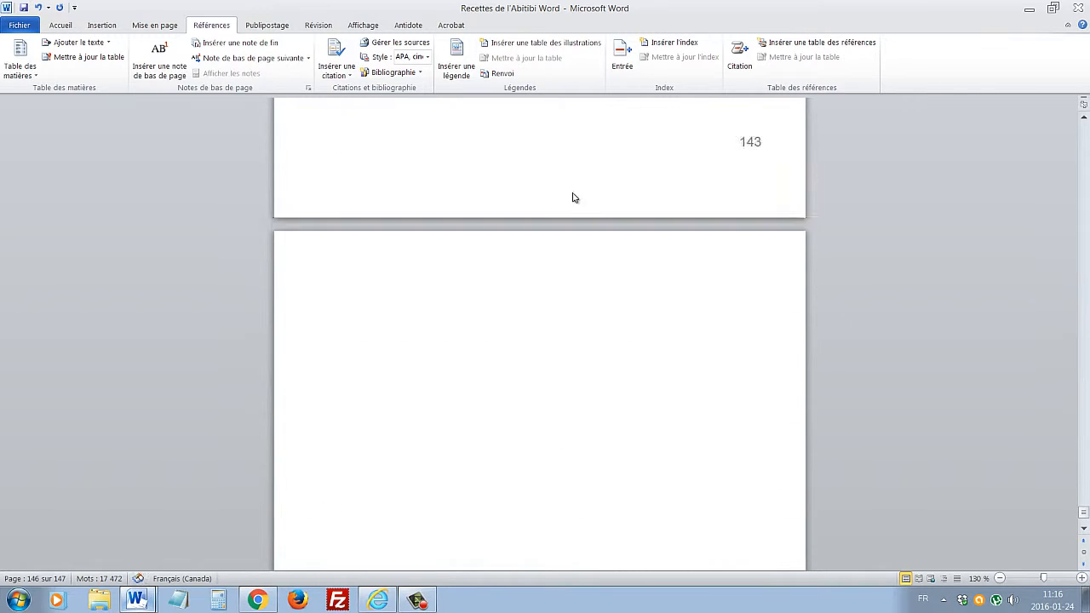
{"action": "scroll", "coordinate": [575, 194], "scroll_direction": "up", "scroll_amount": 10}
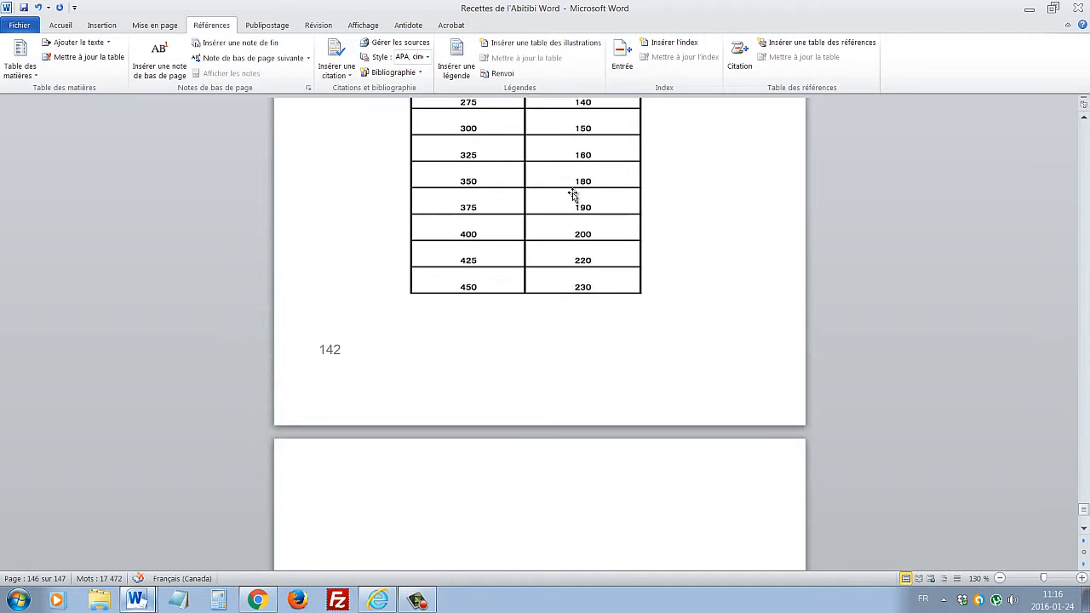
{"action": "scroll", "coordinate": [575, 194], "scroll_direction": "up", "scroll_amount": 1}
{"action": "scroll", "coordinate": [575, 195], "scroll_direction": "down", "scroll_amount": 3}
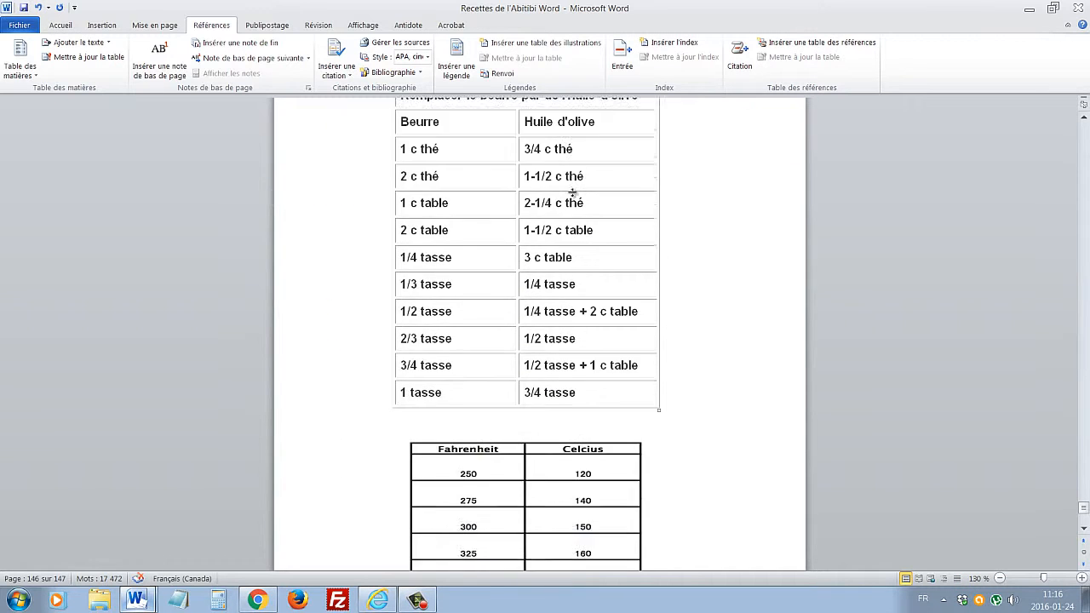
{"action": "scroll", "coordinate": [575, 194], "scroll_direction": "up", "scroll_amount": 8}
Add the heading "Table des matières :" on the blank page 145 following the conversion tables, and start a new line below it
{"action": "scroll", "coordinate": [575, 195], "scroll_direction": "down", "scroll_amount": 12}
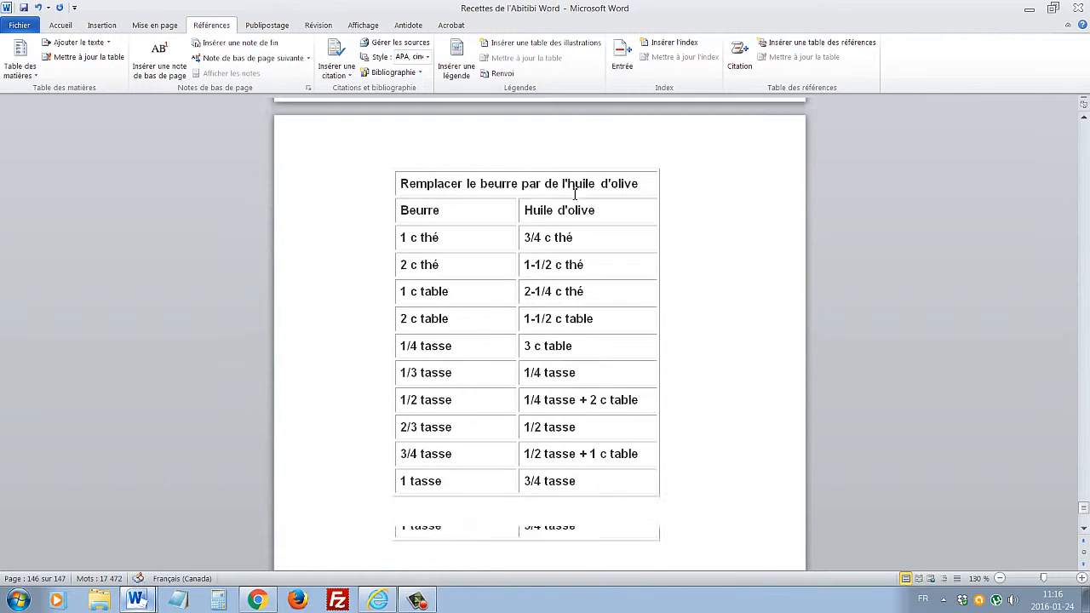
{"action": "scroll", "coordinate": [573, 198], "scroll_direction": "down", "scroll_amount": 3}
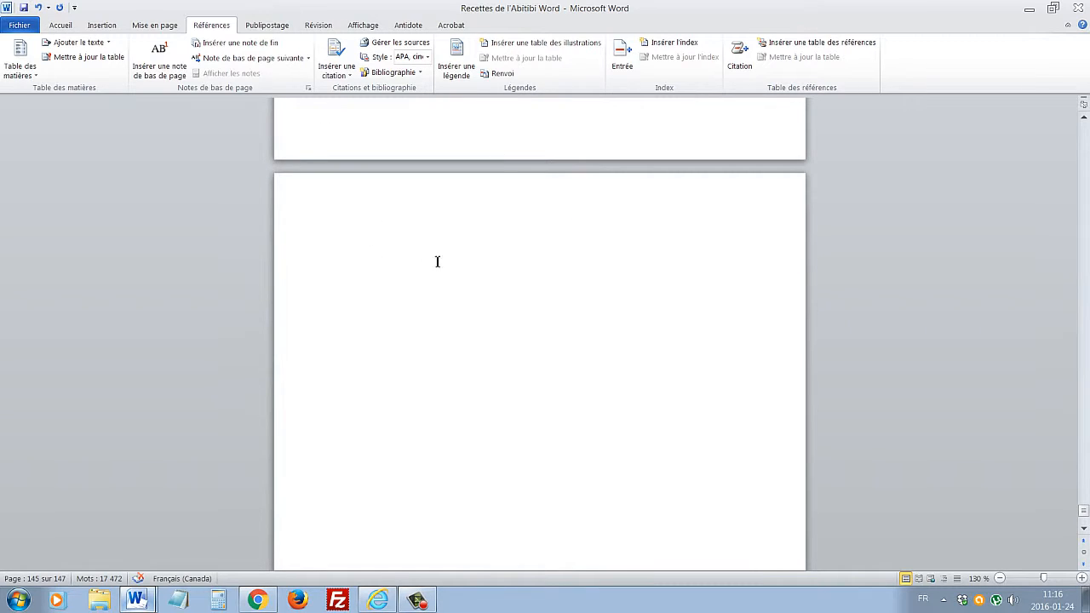
{"action": "type", "text": "Table de s mati"}
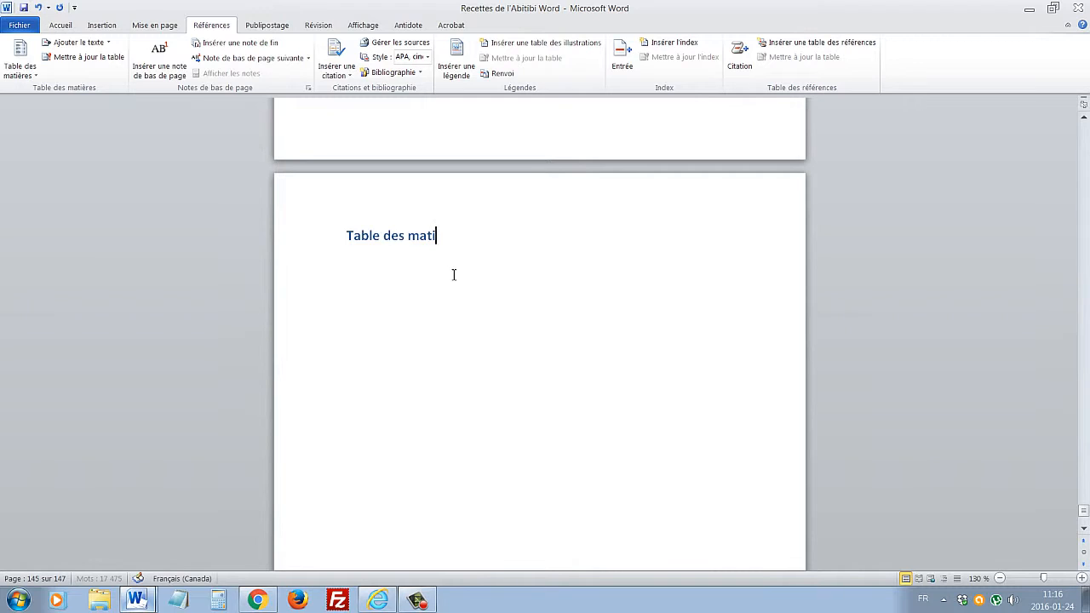
{"action": "type", "text": "ères :"}
{"action": "key", "text": "Return"}
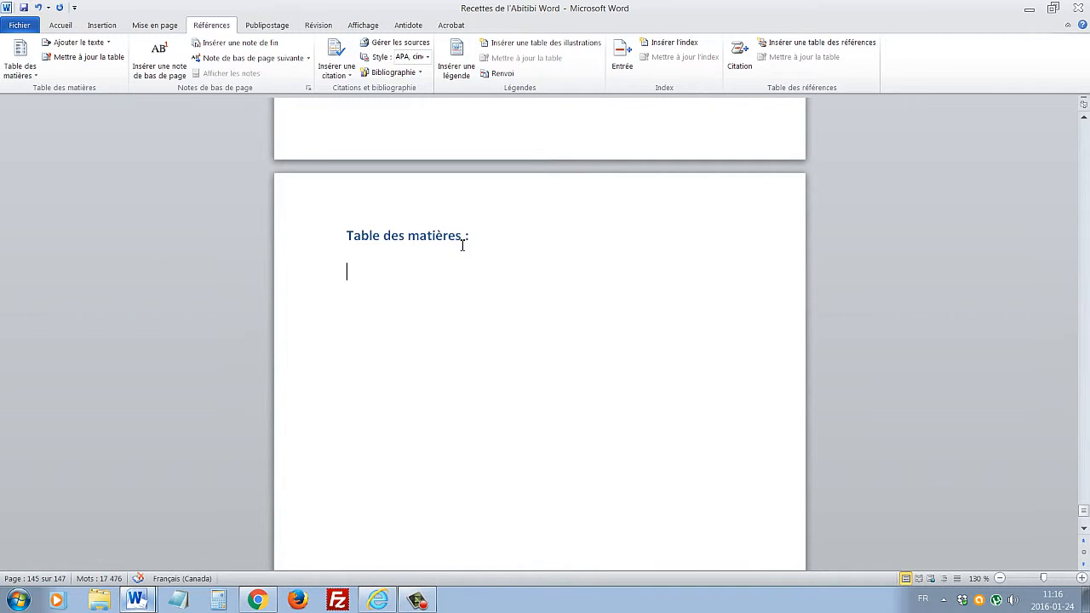
{"action": "left_click", "coordinate": [61, 25]}
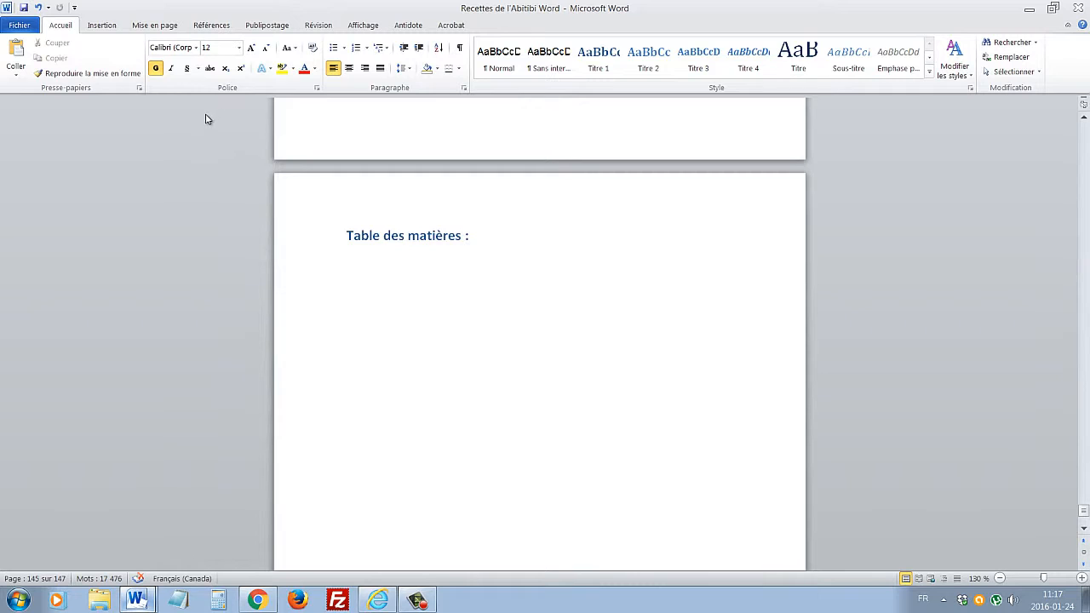
{"action": "left_click", "coordinate": [219, 29]}
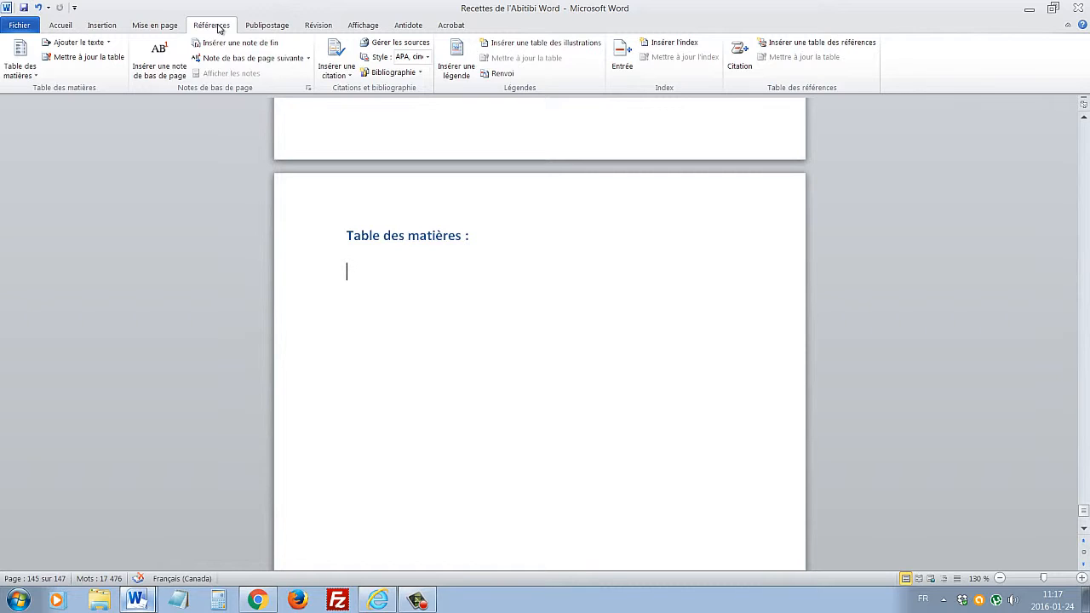
{"action": "left_click", "coordinate": [20, 67]}
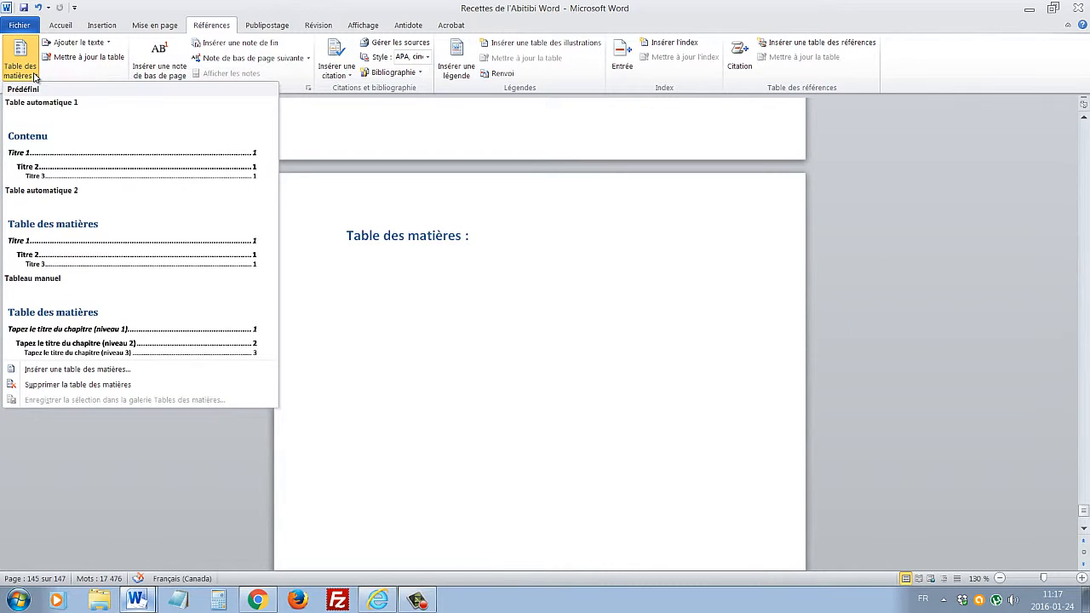
{"action": "left_click", "coordinate": [166, 378]}
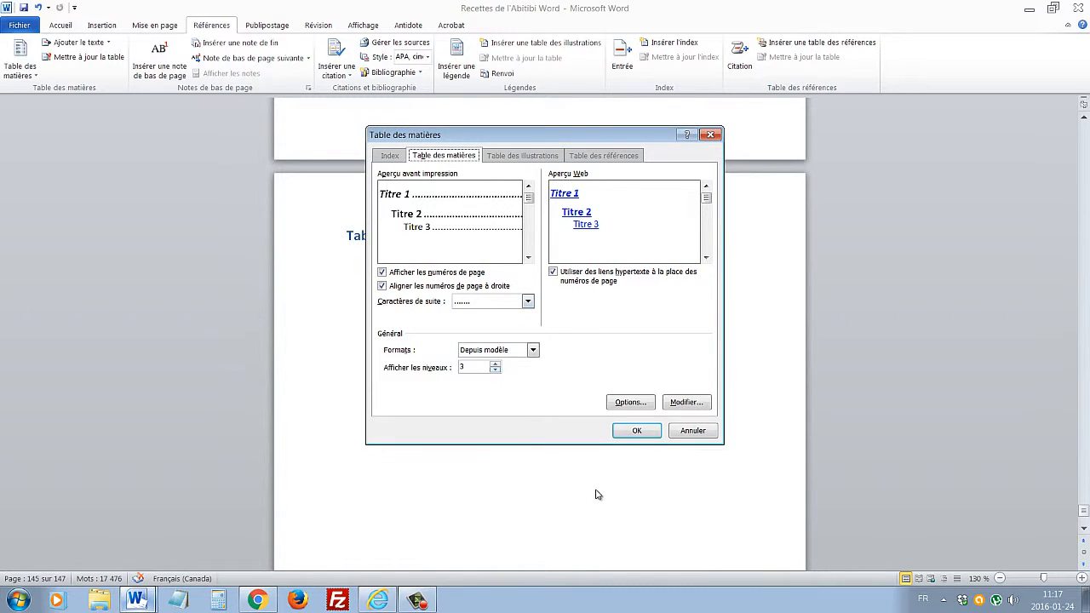
{"action": "left_click", "coordinate": [694, 431]}
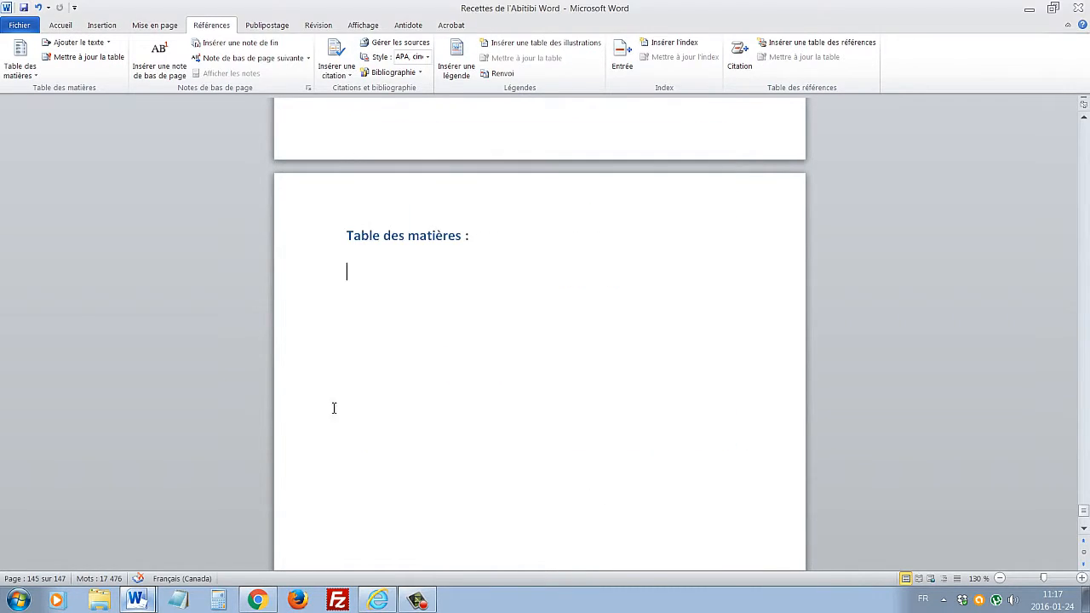
{"action": "left_click", "coordinate": [58, 27]}
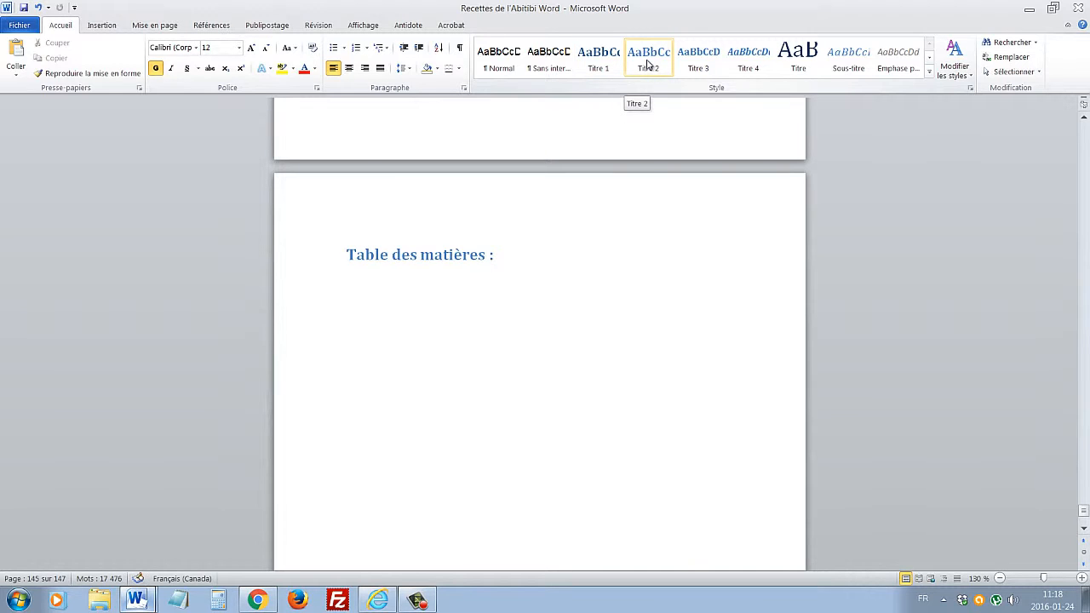
Open the custom table of contents settings for insertion on the line below the heading
{"action": "left_click", "coordinate": [211, 26]}
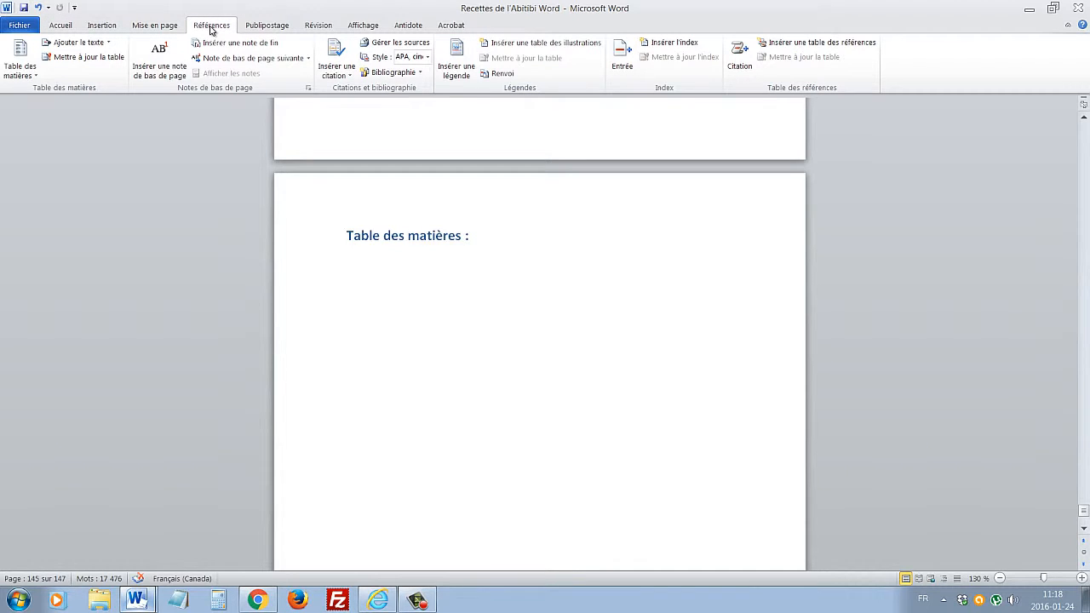
{"action": "left_click", "coordinate": [36, 82]}
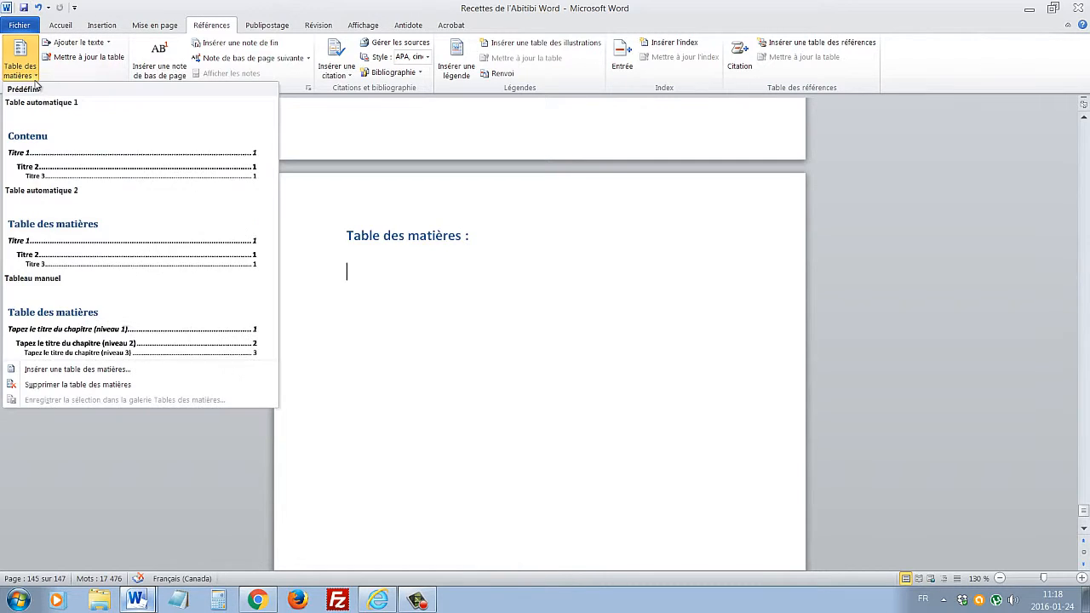
{"action": "left_click", "coordinate": [89, 371]}
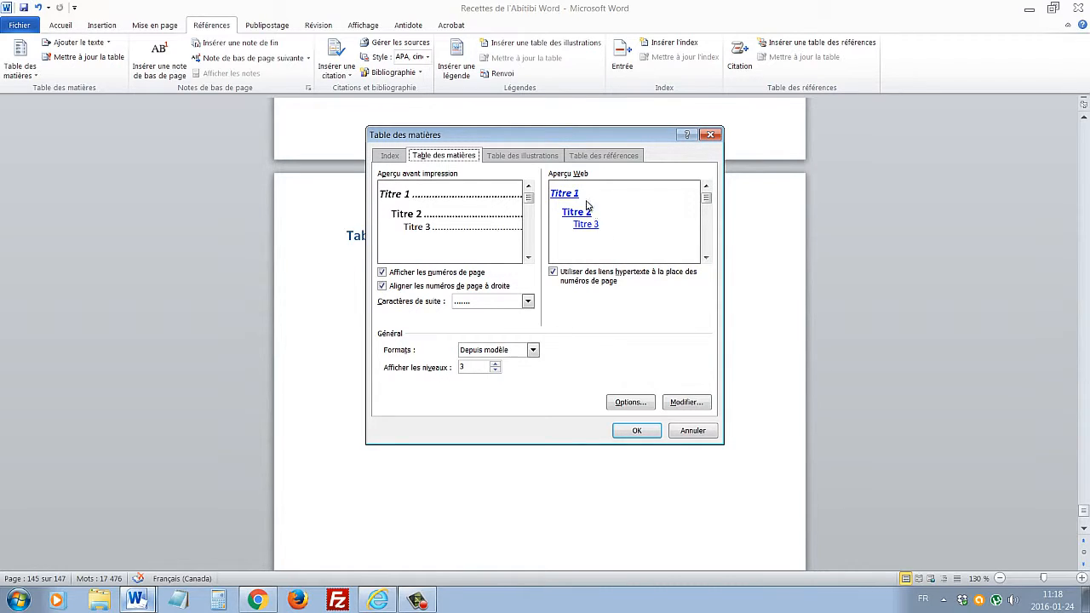
Try limiting the table of contents to 1 displayed level, and set it back to 3 levels
{"action": "left_click", "coordinate": [495, 370]}
{"action": "left_click", "coordinate": [495, 370]}
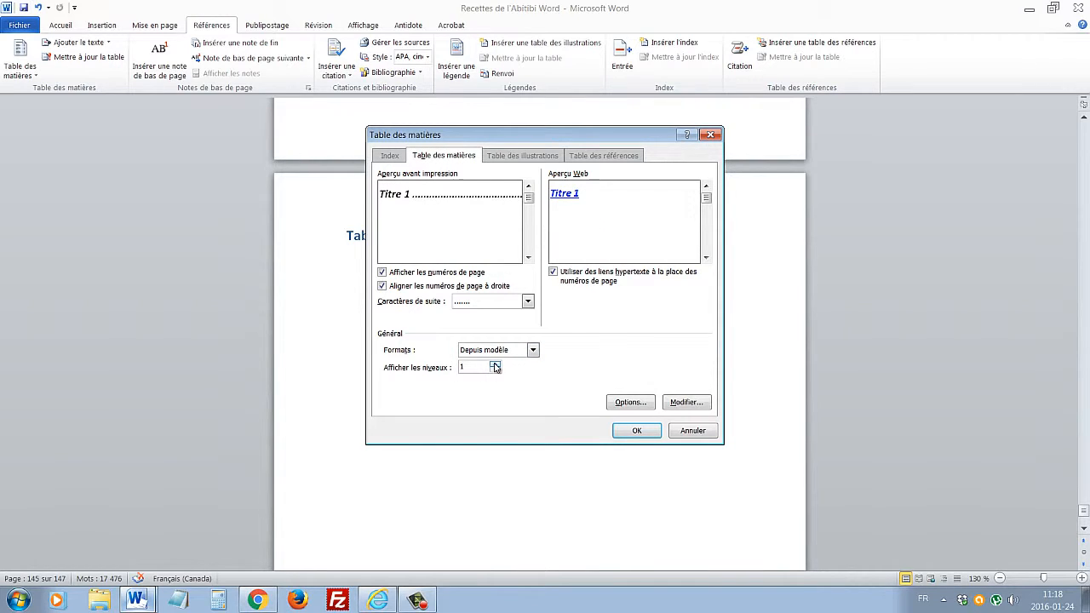
{"action": "left_click", "coordinate": [495, 364]}
{"action": "left_click", "coordinate": [495, 364]}
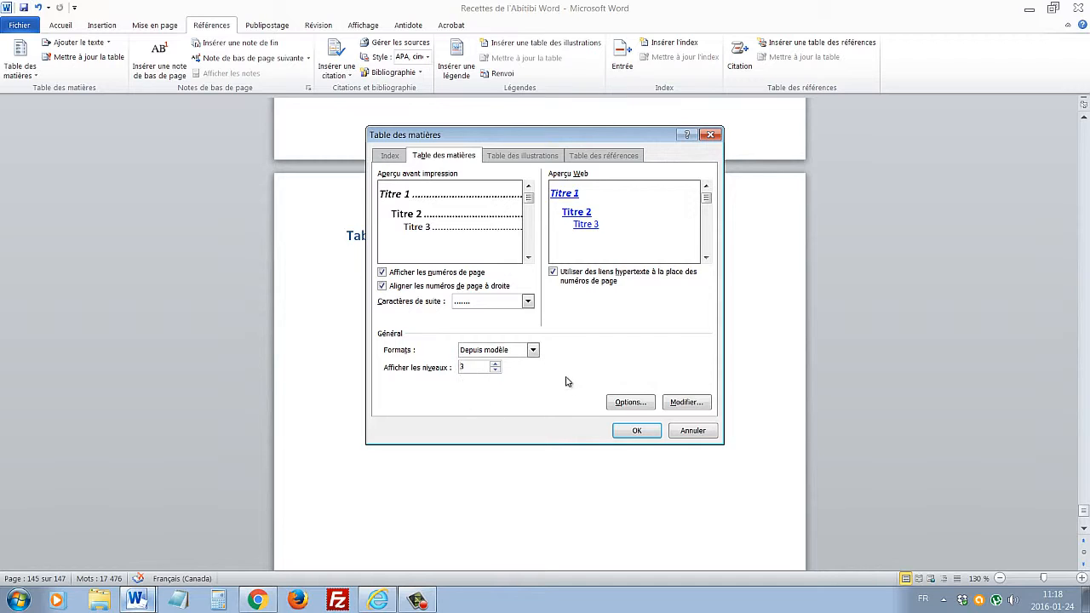
Insert the table of contents below its heading with 3 levels, the template format, dotted leaders and right-aligned page numbers
{"action": "left_click", "coordinate": [653, 433]}
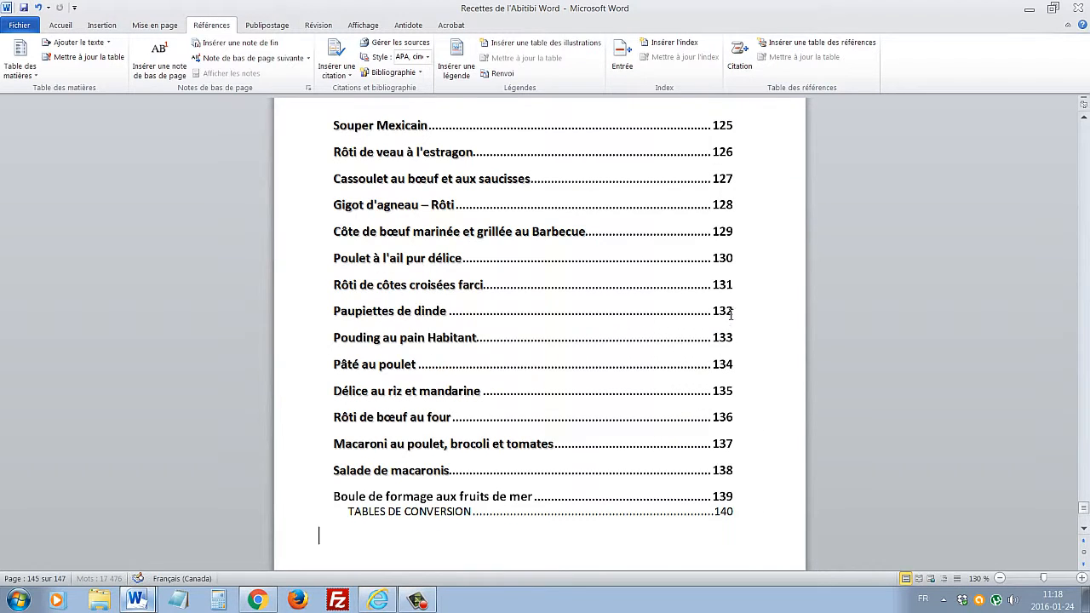
Review the table of contents from its last entry up to its heading, and check the opening pages from the title to the "Crêpes simples" recipe
{"action": "scroll", "coordinate": [680, 349], "scroll_direction": "up", "scroll_amount": 5}
{"action": "scroll", "coordinate": [684, 269], "scroll_direction": "up", "scroll_amount": 15}
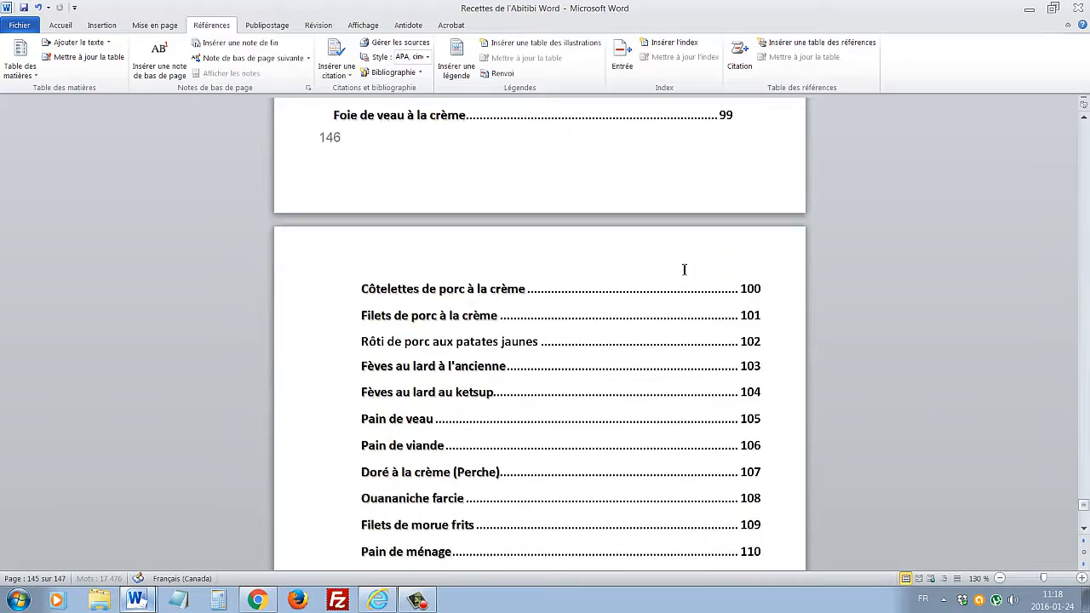
{"action": "scroll", "coordinate": [684, 269], "scroll_direction": "up", "scroll_amount": 12}
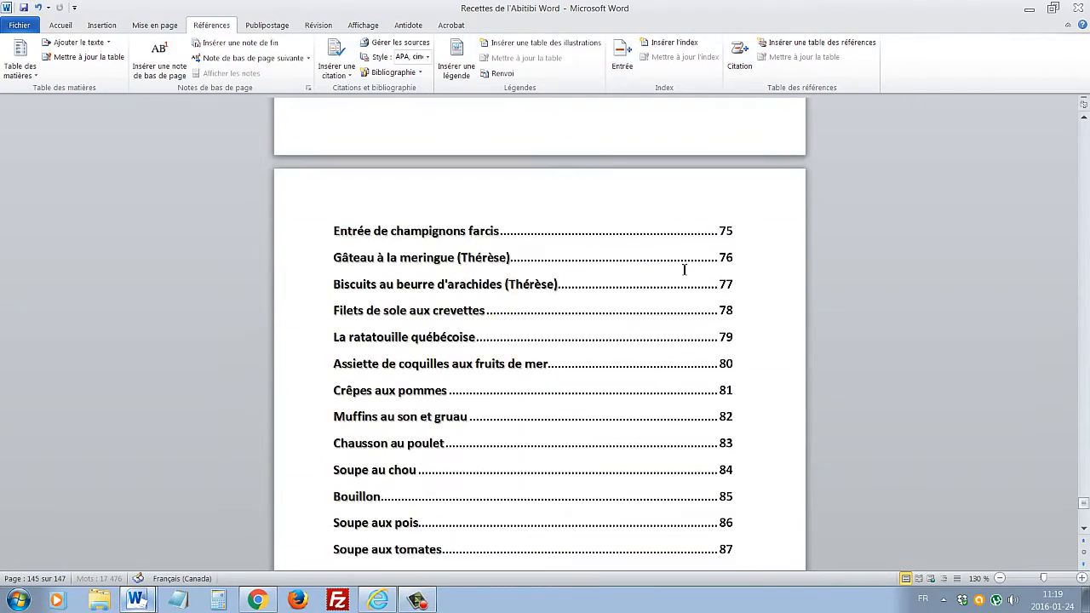
{"action": "scroll", "coordinate": [684, 269], "scroll_direction": "up", "scroll_amount": 15}
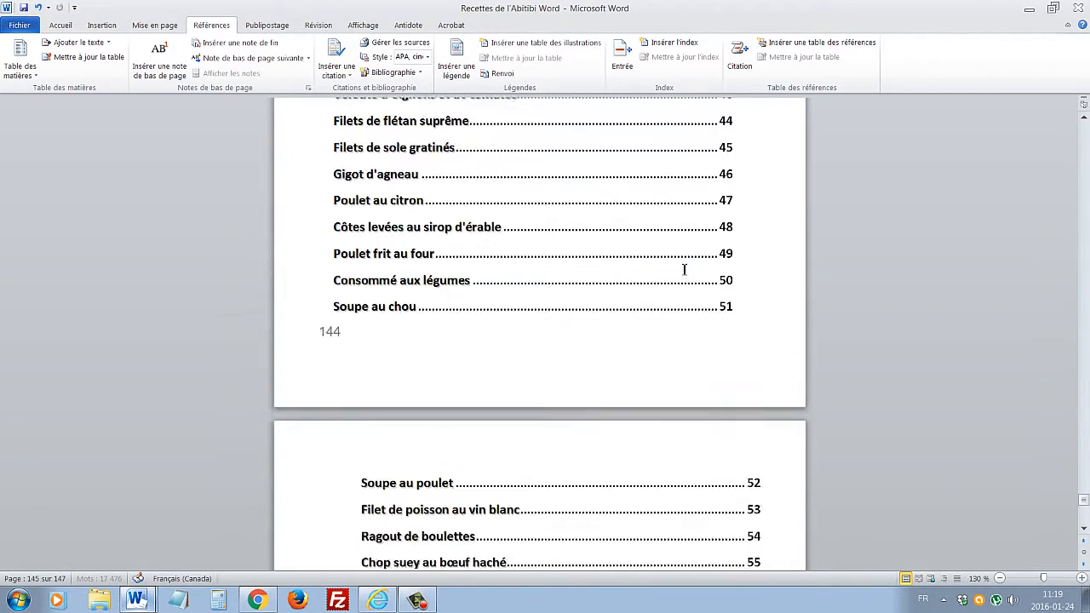
{"action": "scroll", "coordinate": [667, 226], "scroll_direction": "up", "scroll_amount": 8}
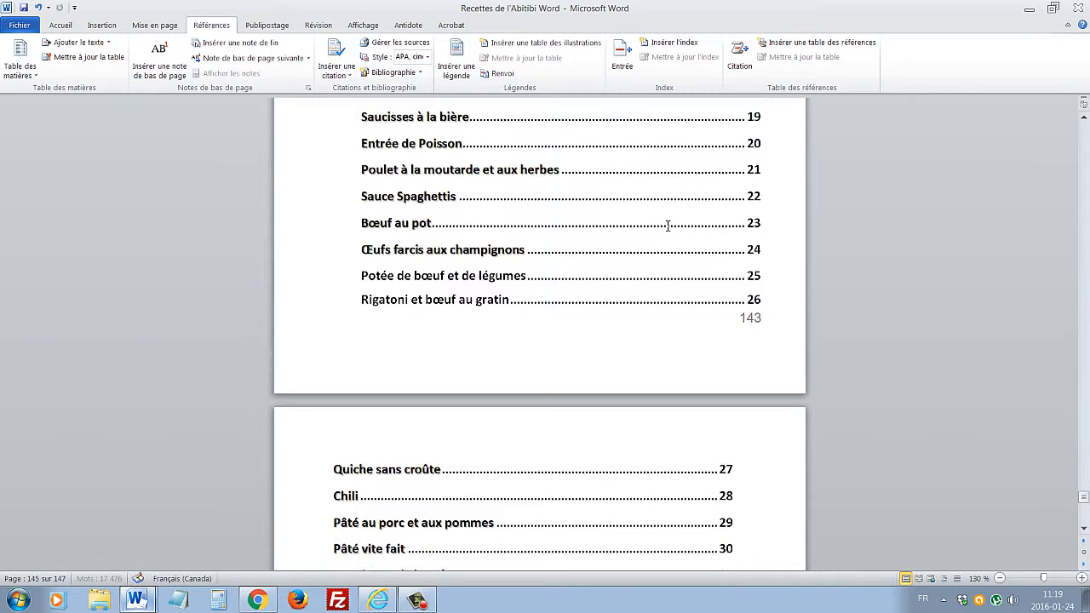
{"action": "scroll", "coordinate": [668, 226], "scroll_direction": "up", "scroll_amount": 12}
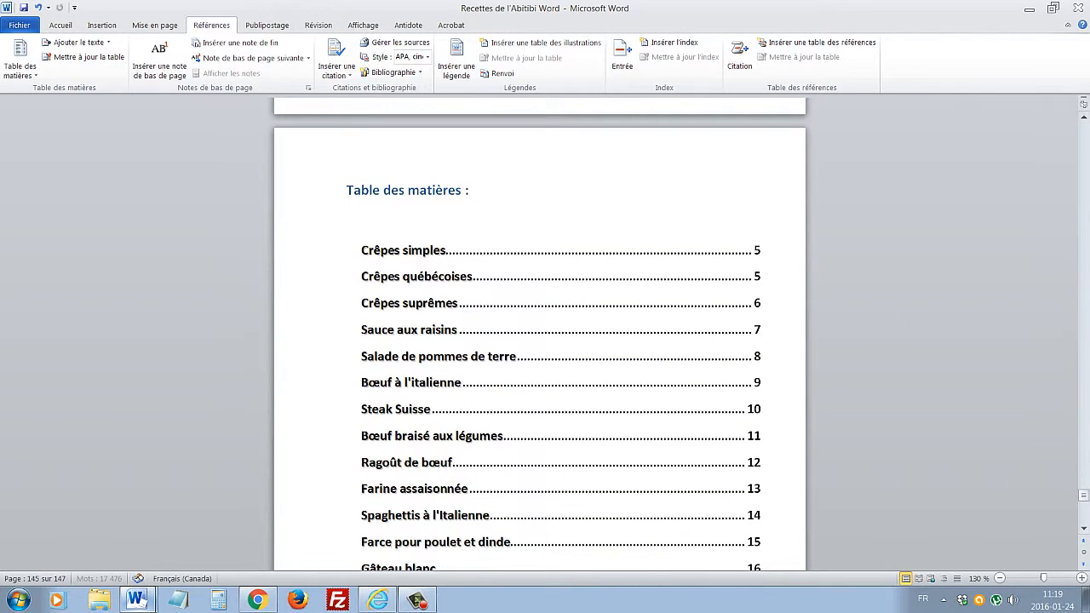
{"action": "left_click_drag", "start_coordinate": [1085, 503], "coordinate": [1085, 128]}
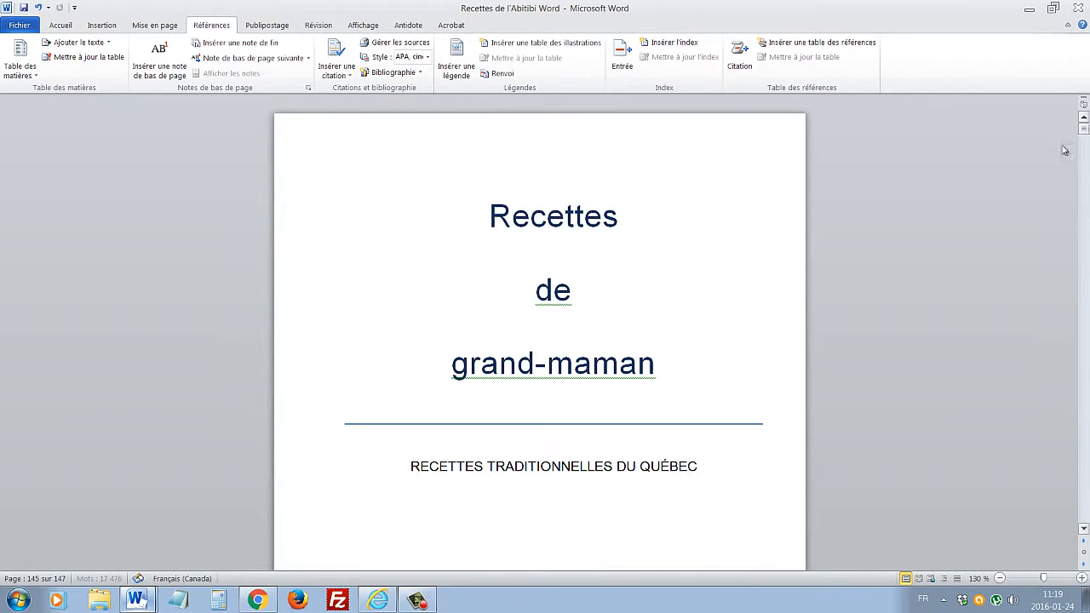
{"action": "scroll", "coordinate": [925, 348], "scroll_direction": "down", "scroll_amount": 15}
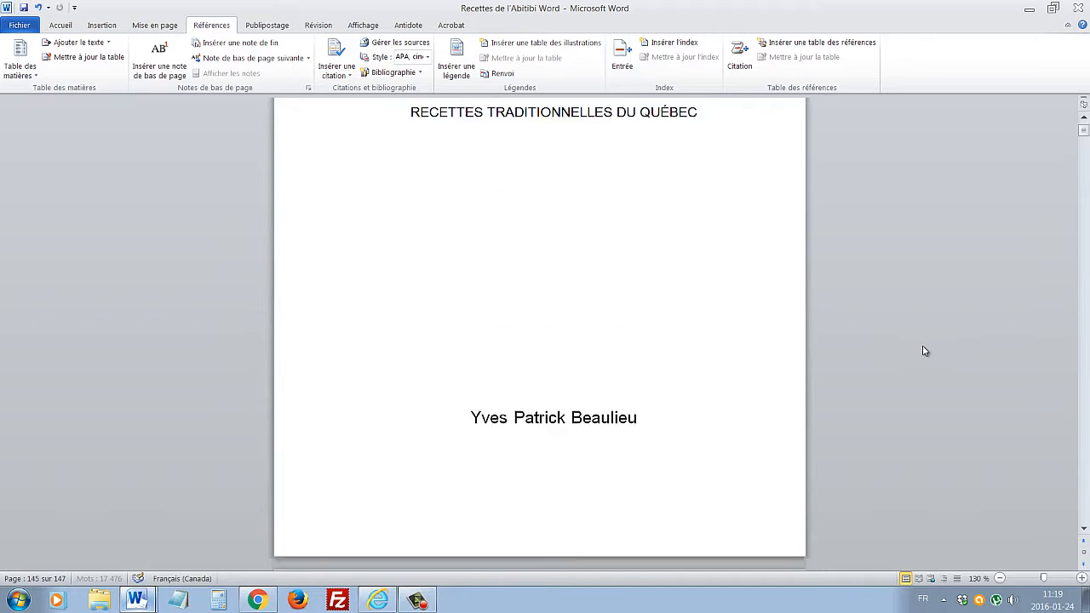
{"action": "scroll", "coordinate": [925, 351], "scroll_direction": "down", "scroll_amount": 12}
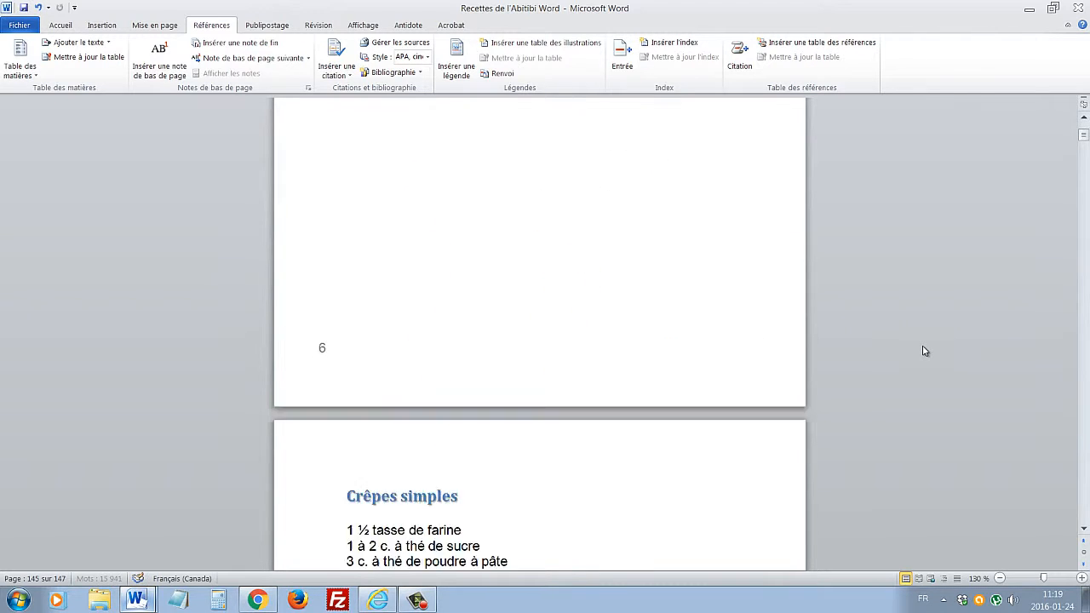